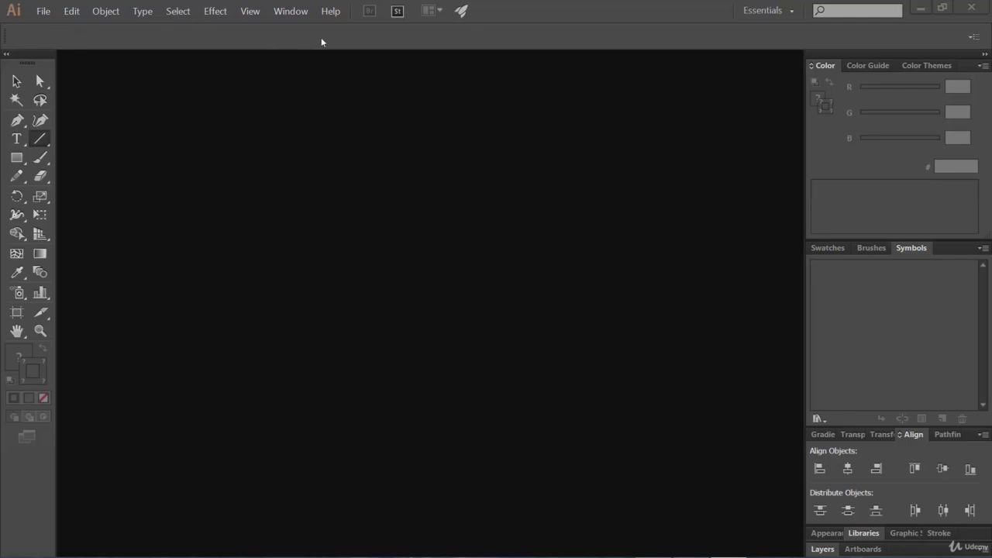
Browse the File menu, then bring up the Edit menu with its greyed-out paste commands
left_click(42, 12)
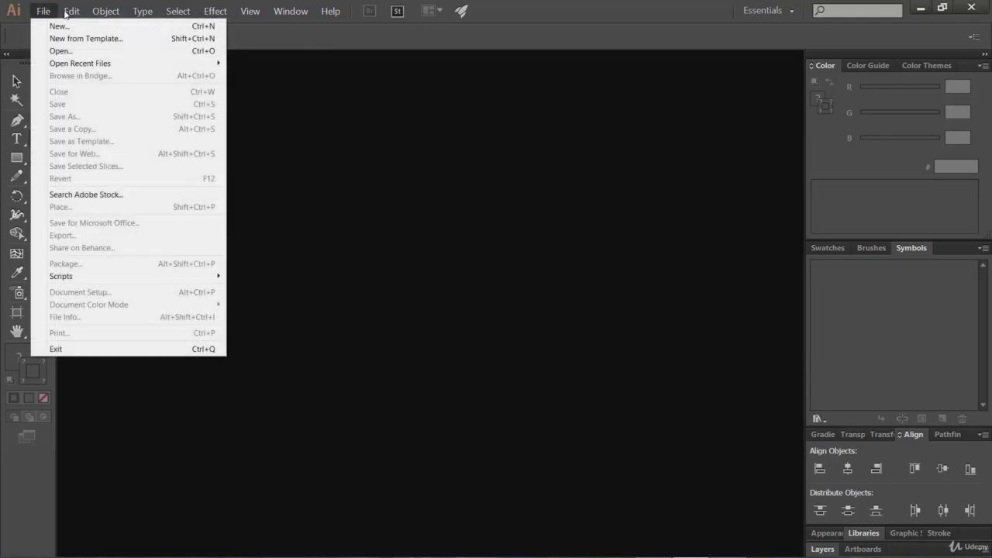
left_click(41, 11)
left_click(43, 11)
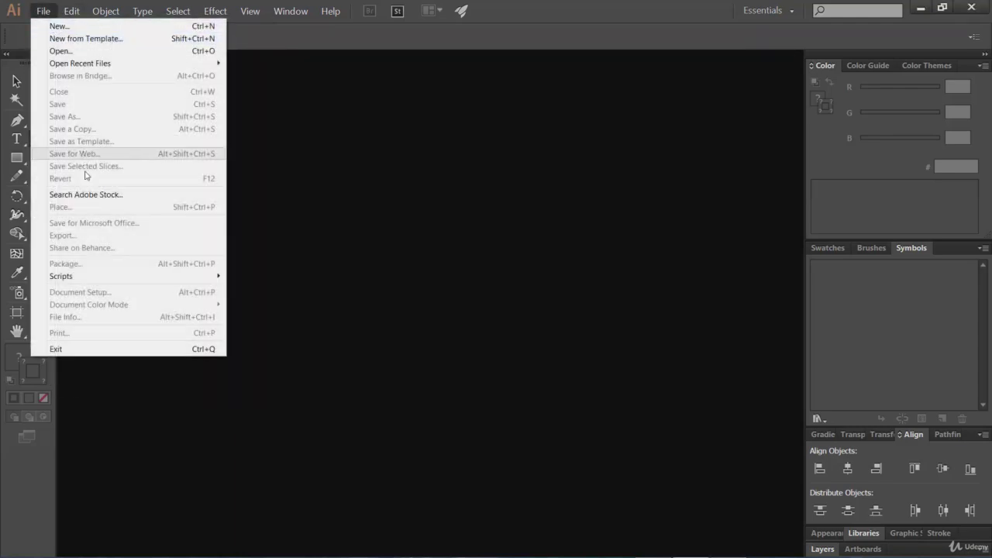
left_click(365, 100)
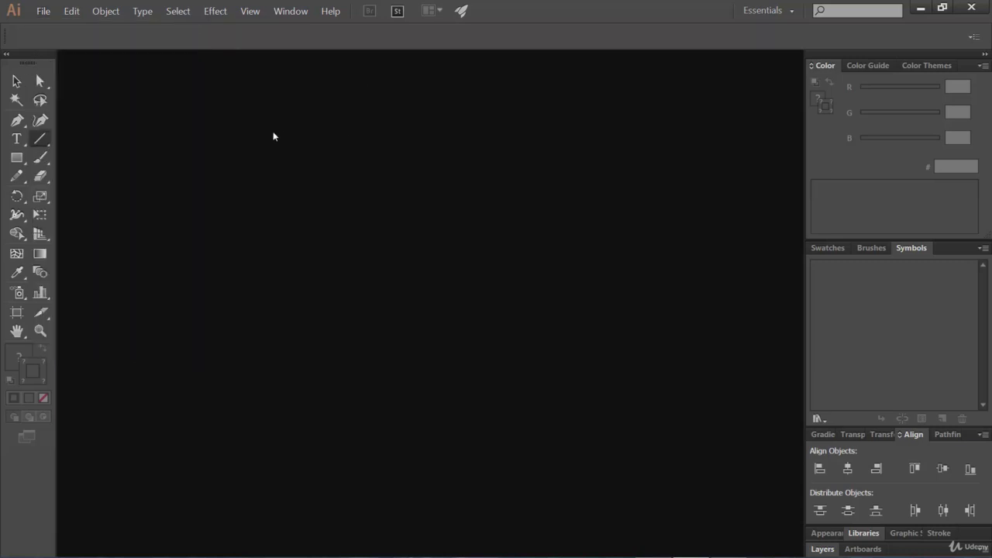
left_click(45, 16)
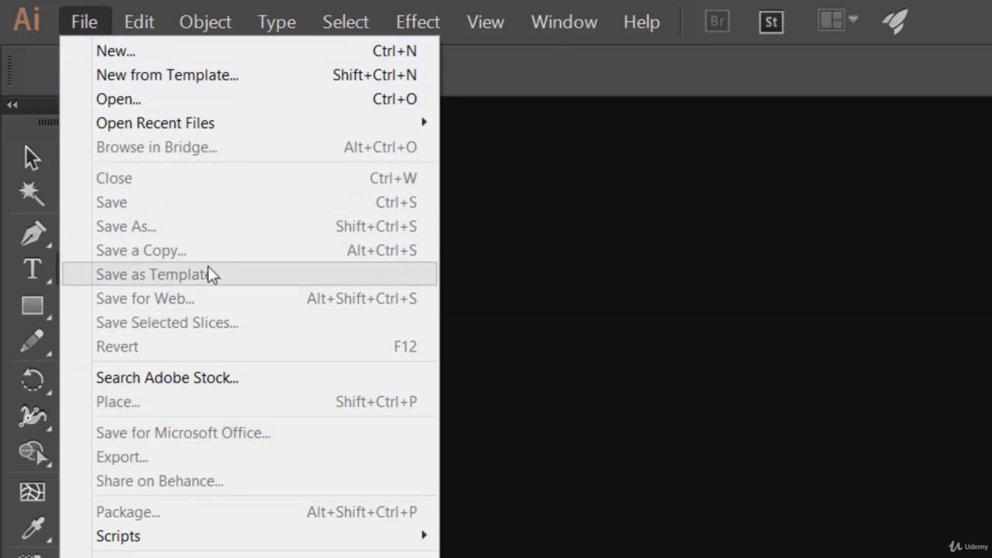
mouse_move(142, 24)
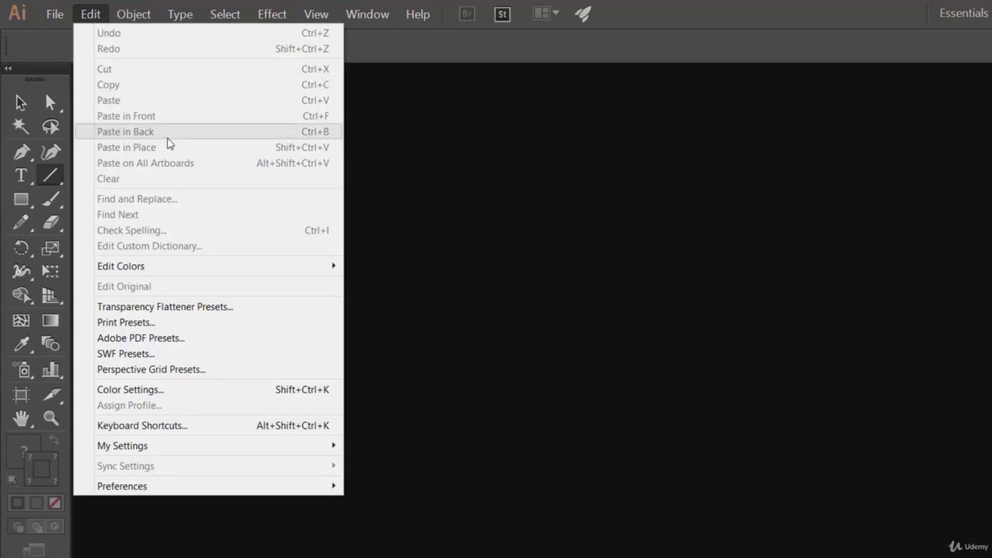
Open Edit > Preferences > General, showing Keyboard Increment 1.0008 px and Corner Radius 12 px
mouse_move(151, 490)
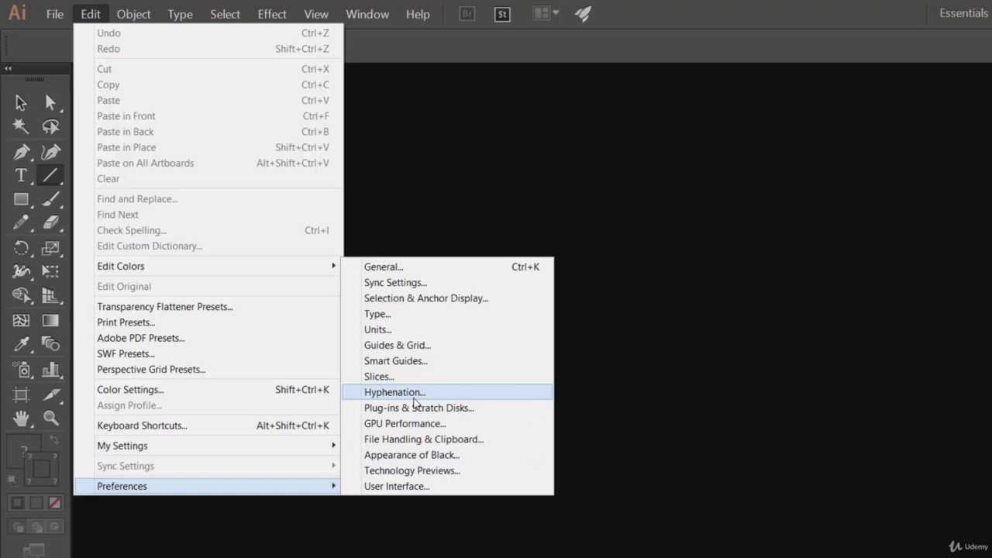
key("Up")
key("Up")
key("Up")
key("Up")
key("Up")
key("Up")
key("Up")
key("Up")
Show the User Interface preferences and try the Dark and Medium Light brightness settings
key("Return")
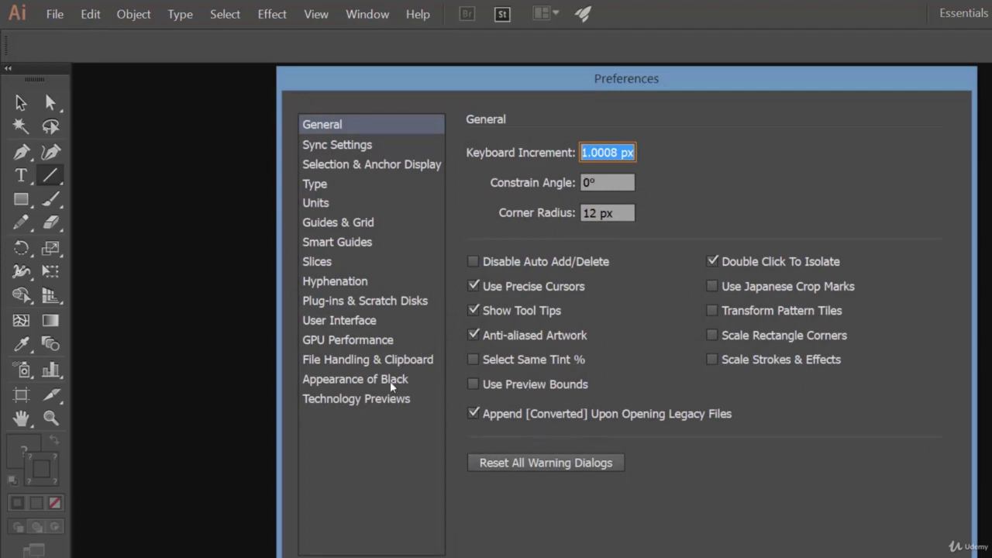
left_click(347, 324)
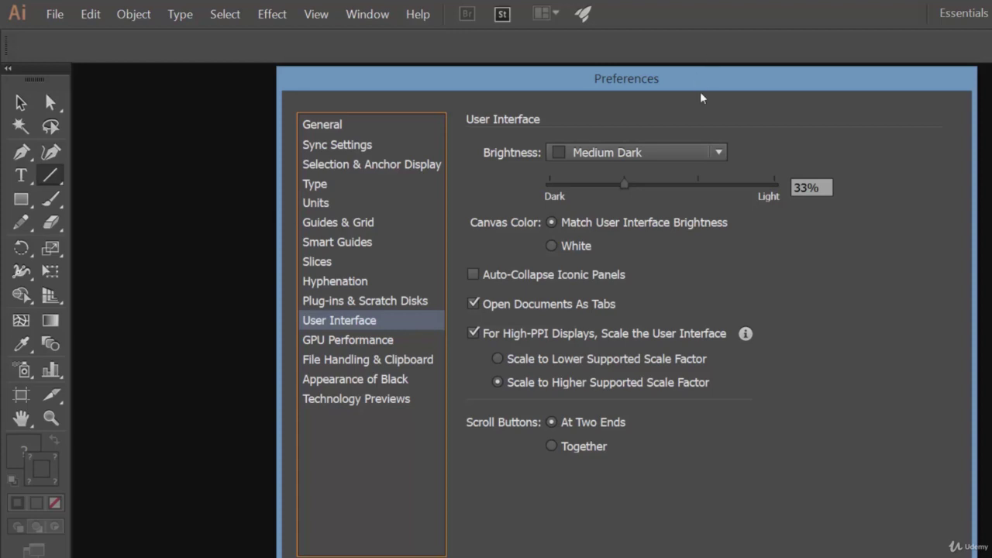
left_click(631, 152)
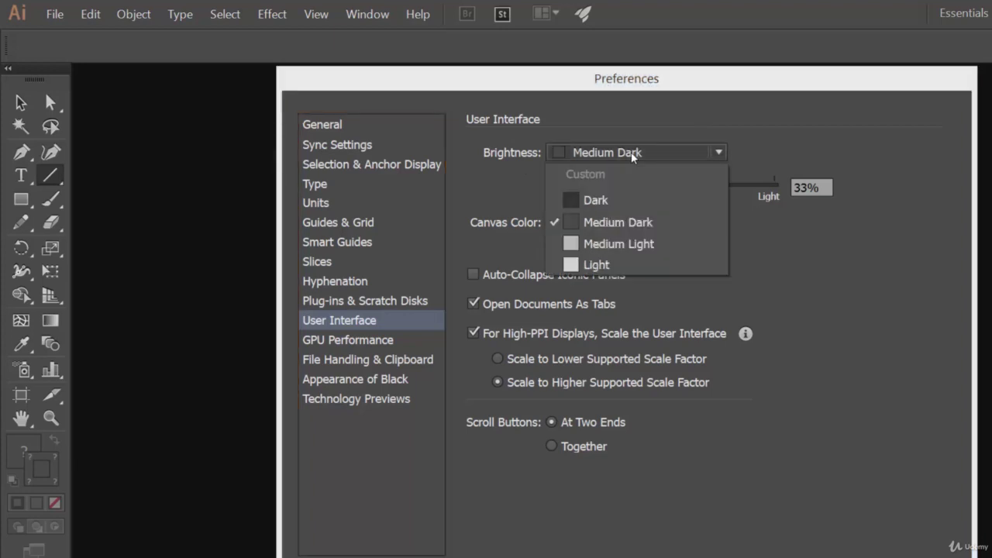
left_click(620, 200)
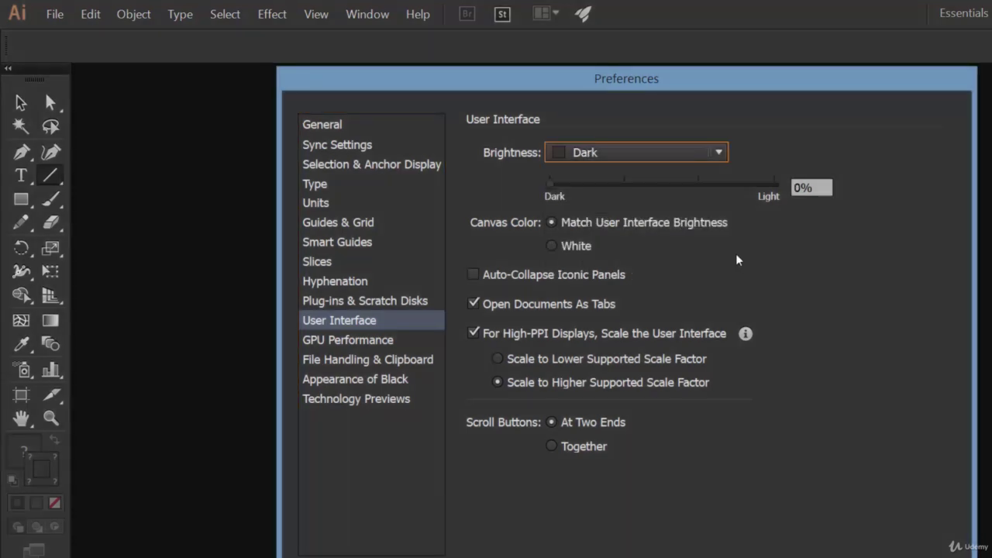
left_click(672, 154)
left_click(621, 243)
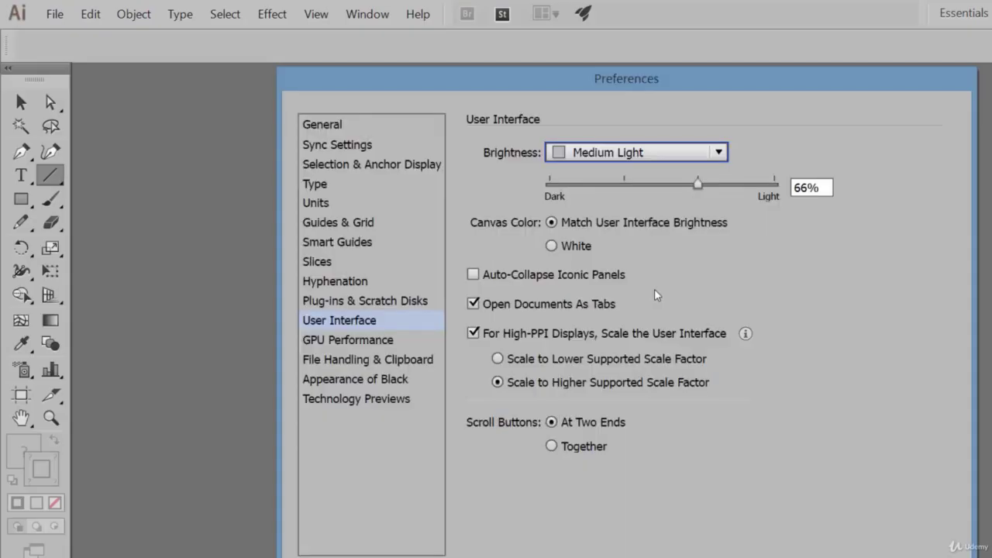
Try Light and a custom slider brightness, then return the interface to Medium Dark
left_click(634, 153)
left_click(614, 267)
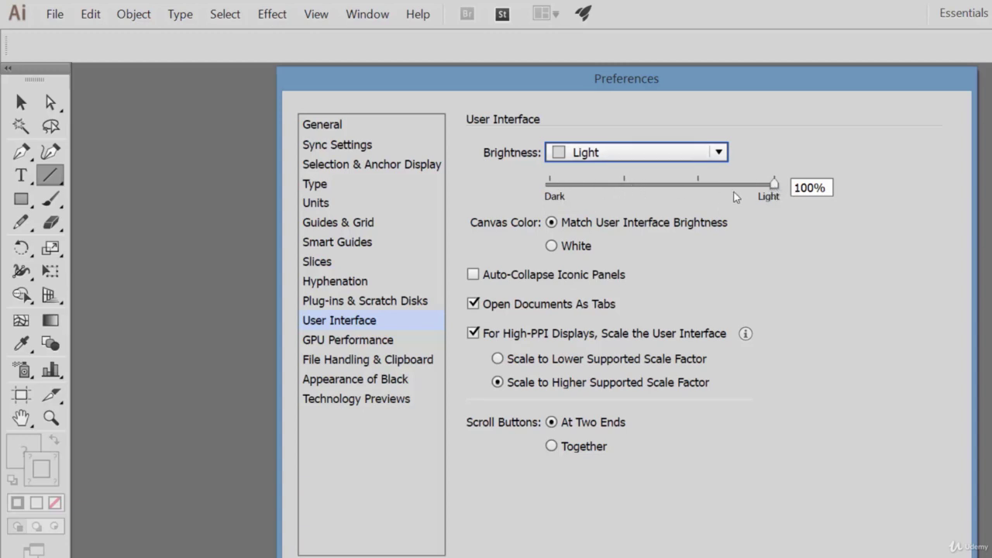
left_click_drag(776, 189, 620, 192)
left_click(645, 150)
left_click(629, 222)
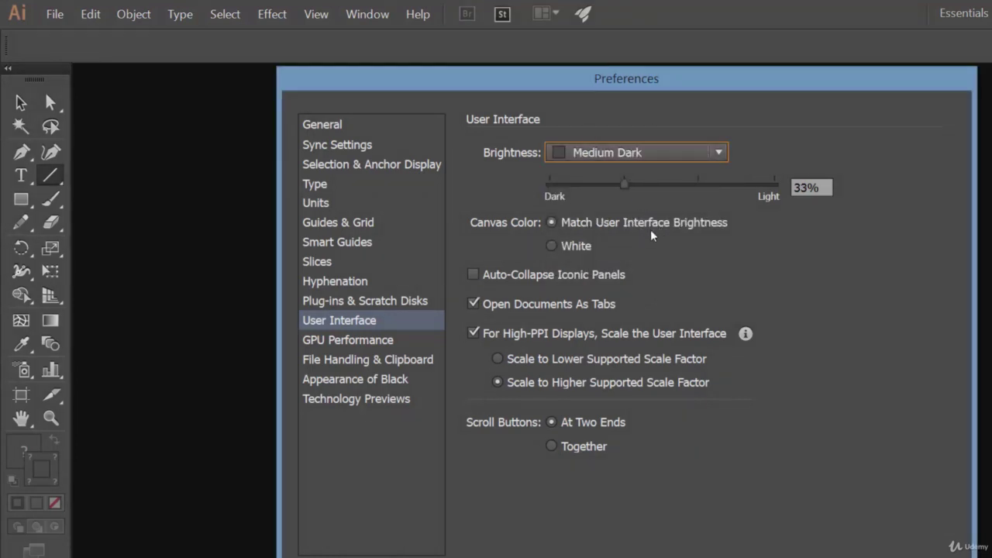
key("Tab")
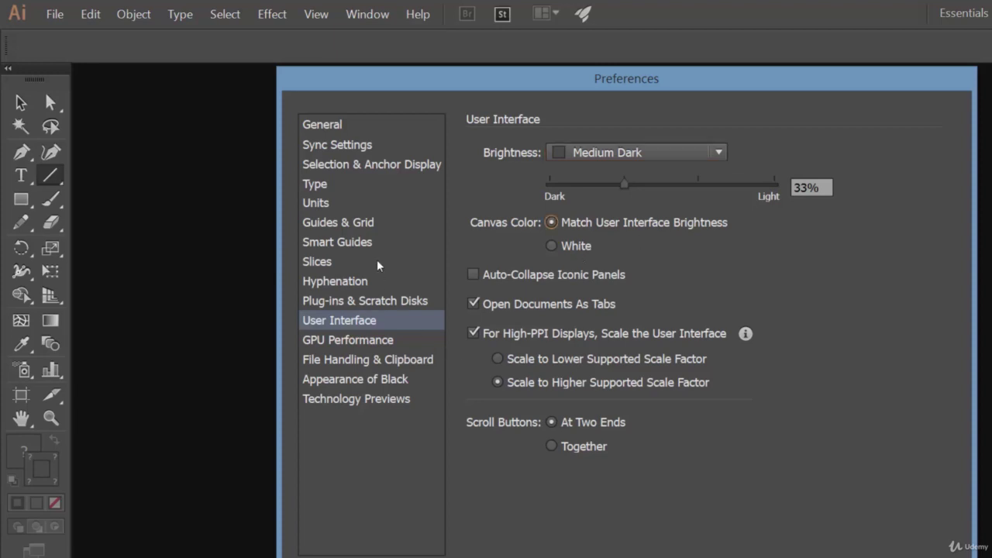
View the Guides & Grid page, then the Type page with Size/Leading 2 pt and Tracking 20/1000 em
left_click(347, 222)
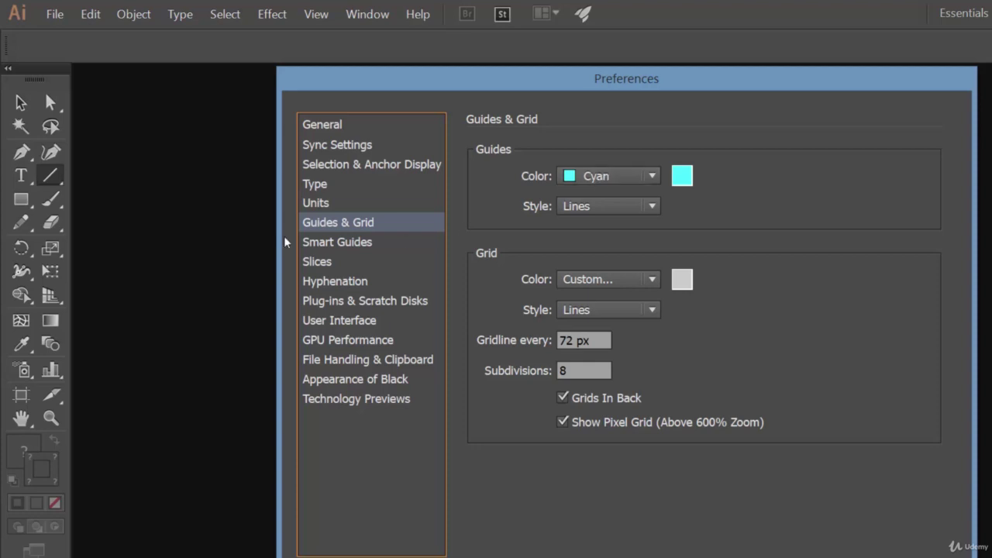
left_click(313, 183)
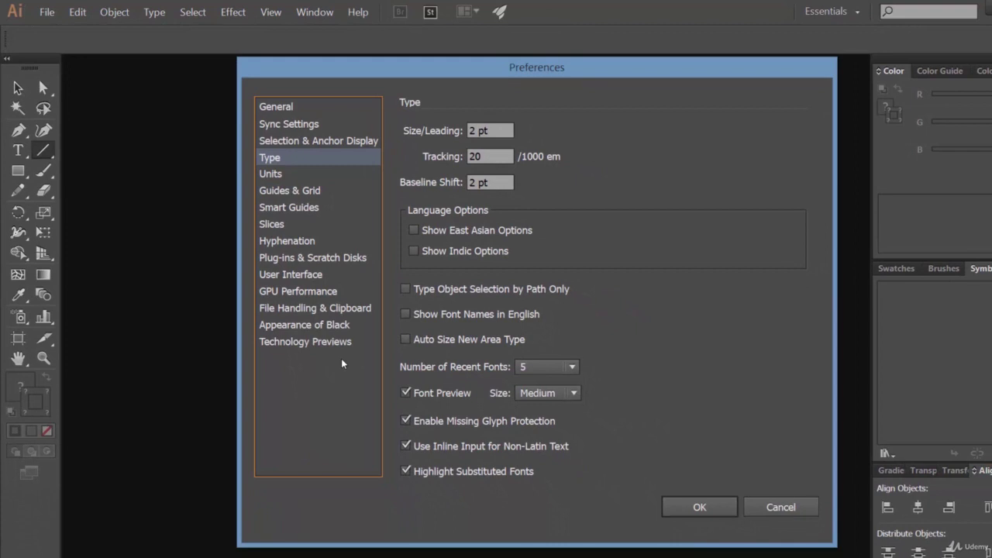
Close Preferences without saving and browse the Object, Select, Effect and View menus
left_click(777, 504)
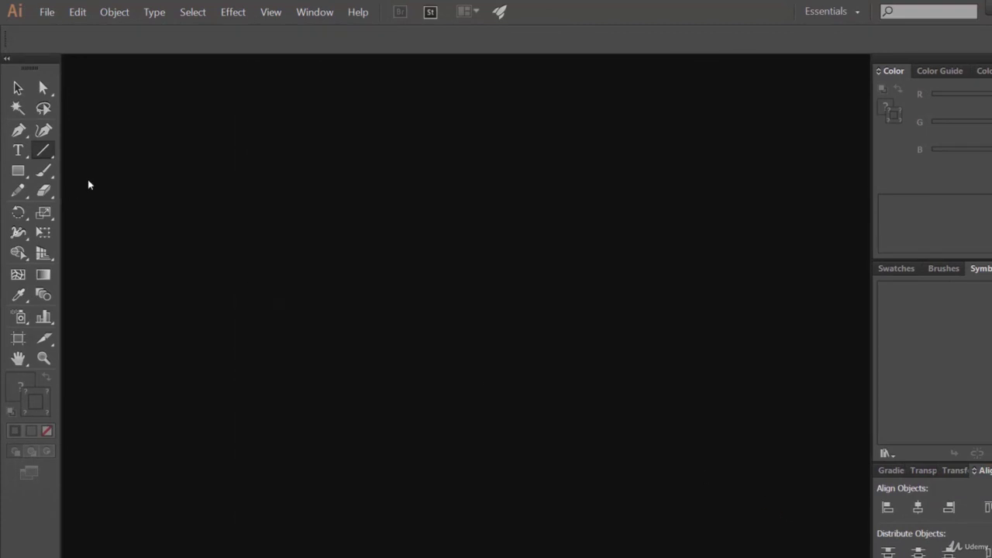
left_click(114, 12)
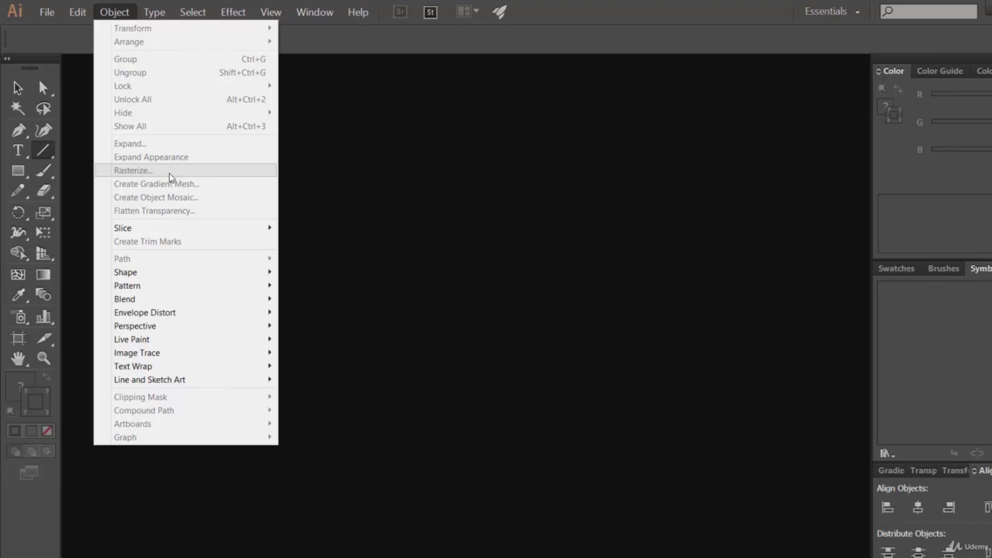
mouse_move(150, 15)
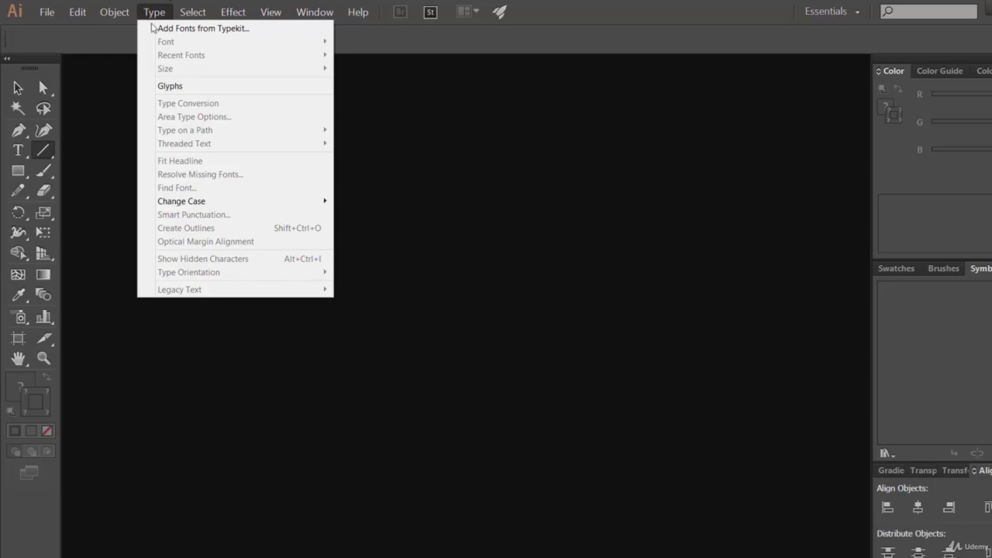
mouse_move(197, 15)
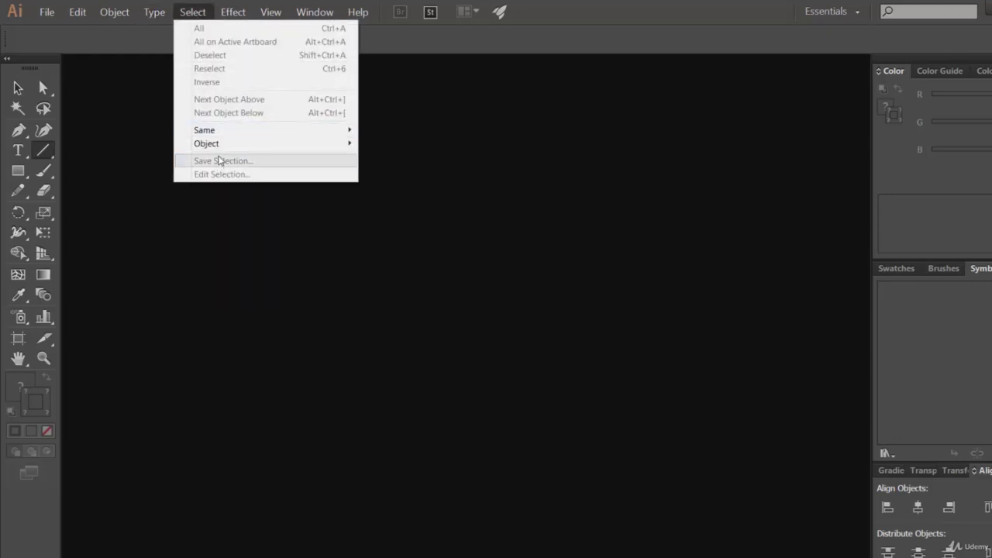
mouse_move(234, 14)
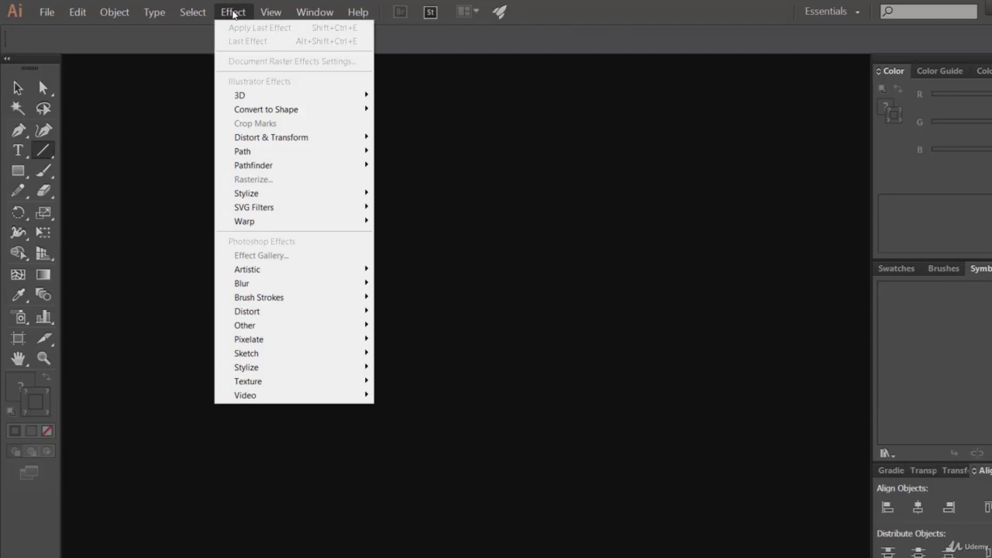
mouse_move(272, 12)
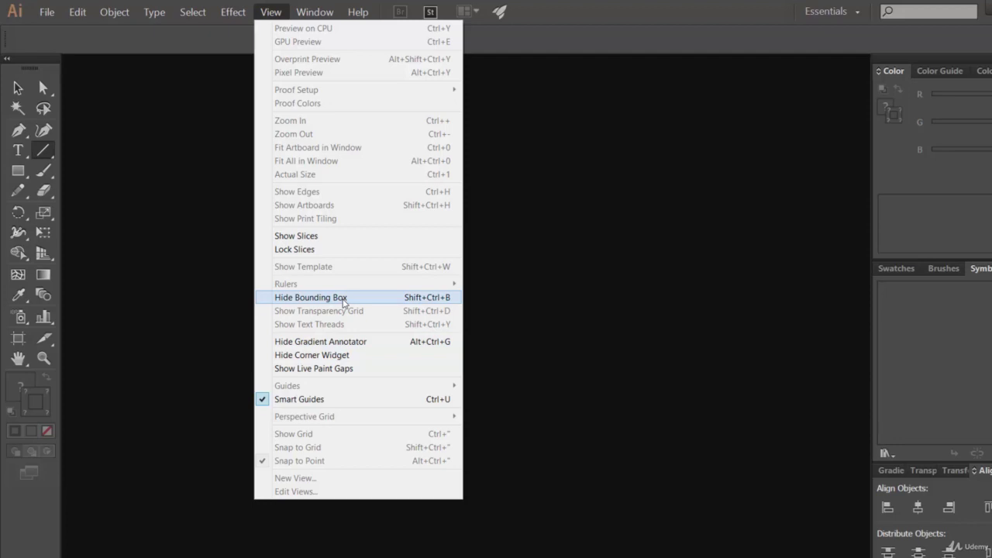
Look over the Window menu, then choose Help > Illustrator Help
mouse_move(310, 17)
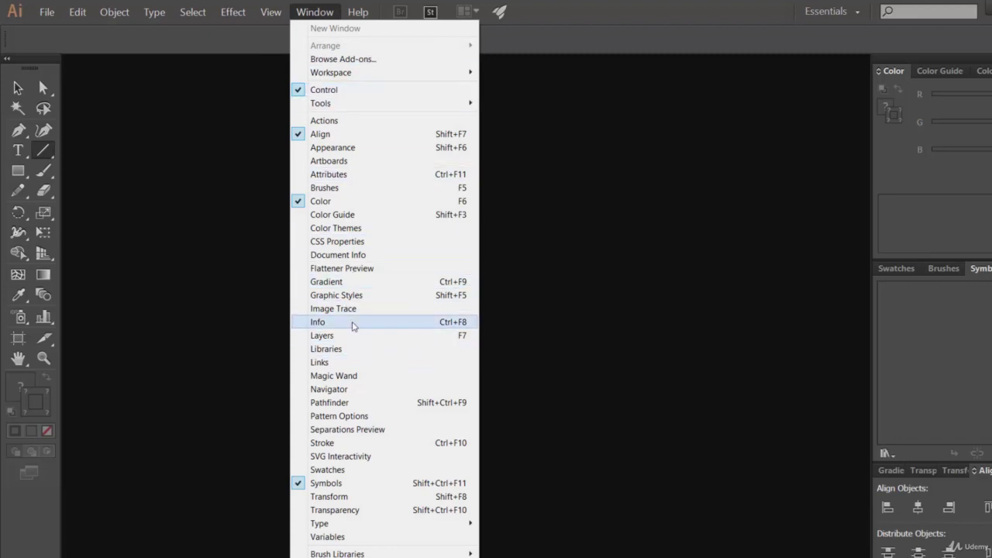
mouse_move(356, 14)
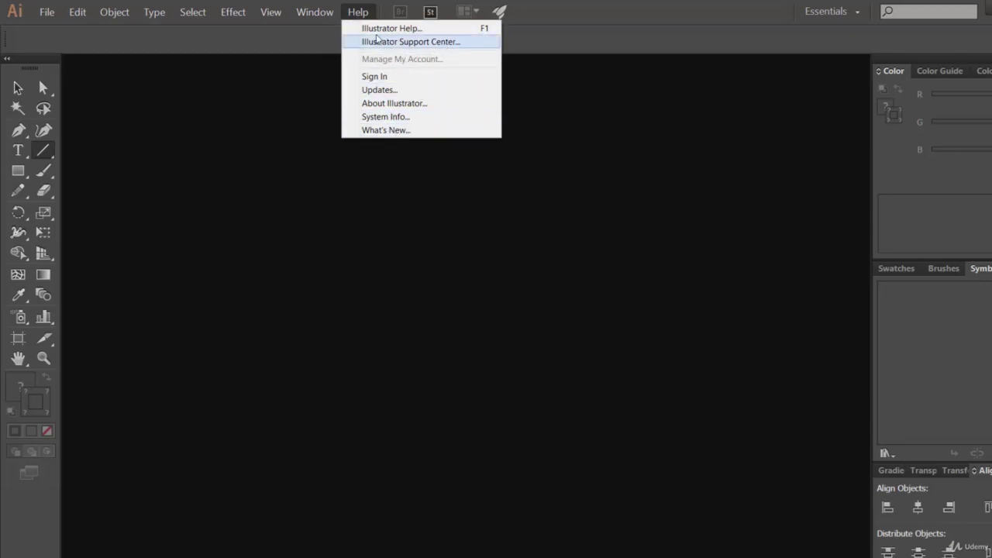
left_click(376, 28)
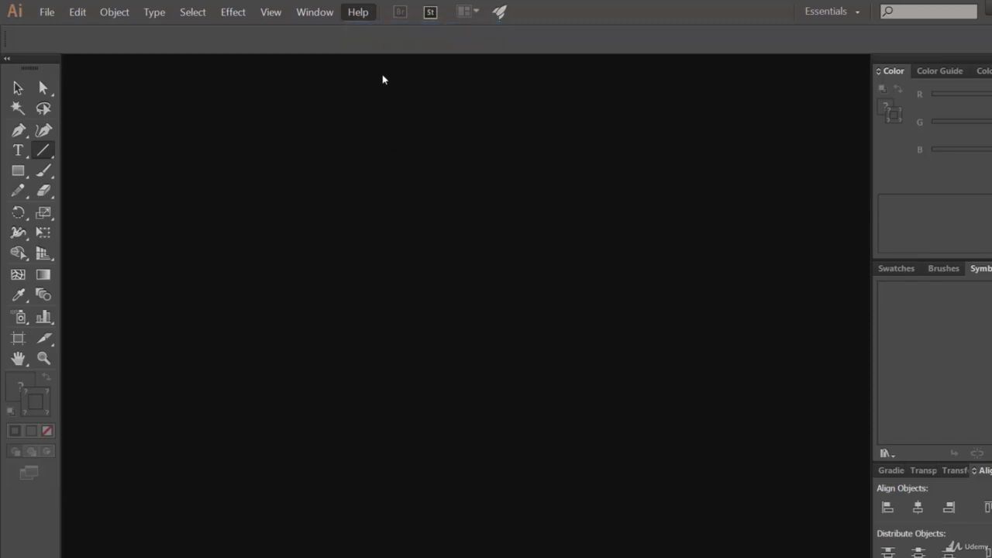
View the Adobe Illustrator Learn & Support page in Firefox, then return to Illustrator
left_click(358, 13)
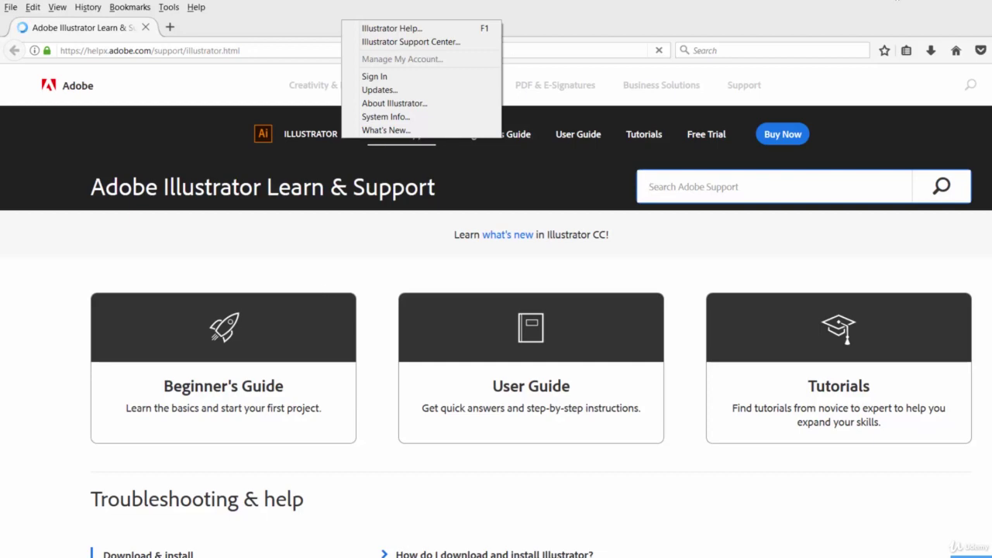
left_click(932, 18)
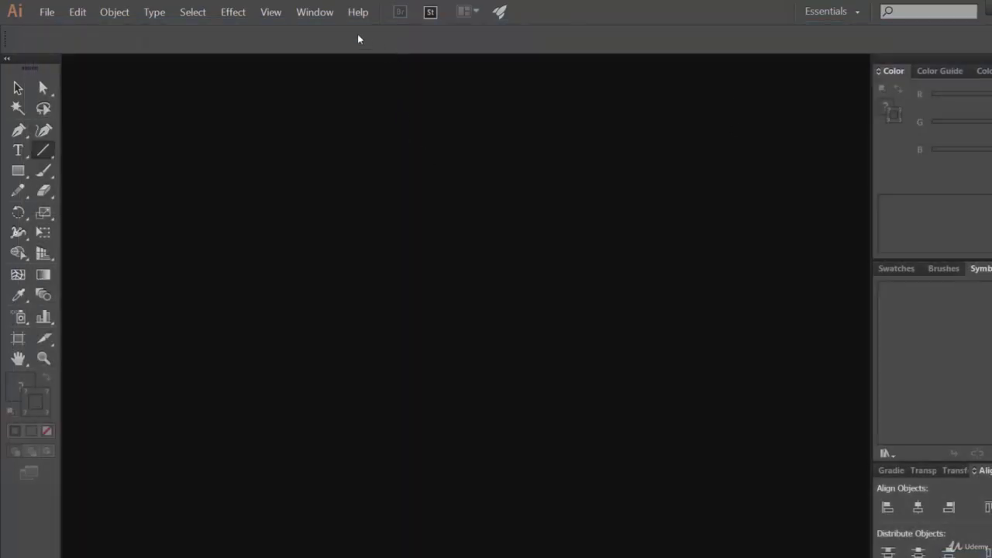
left_click(358, 13)
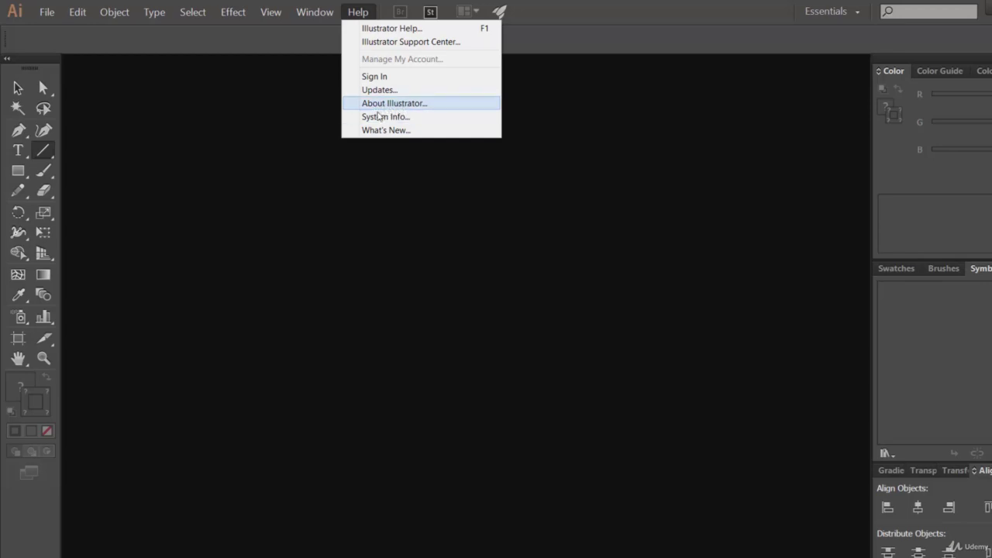
Close the Help menu, glance at the File menu's New from Template, then close it
left_click(574, 62)
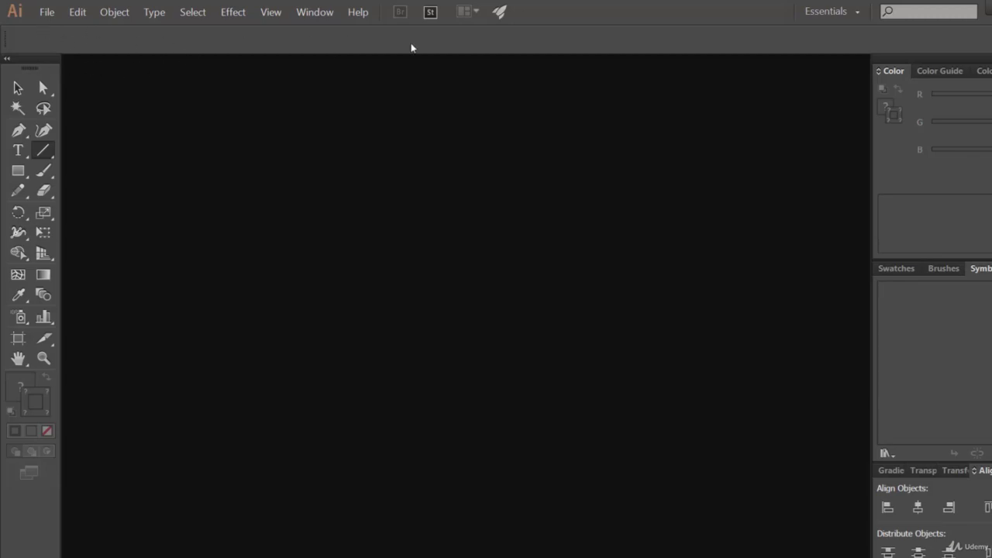
left_click(47, 12)
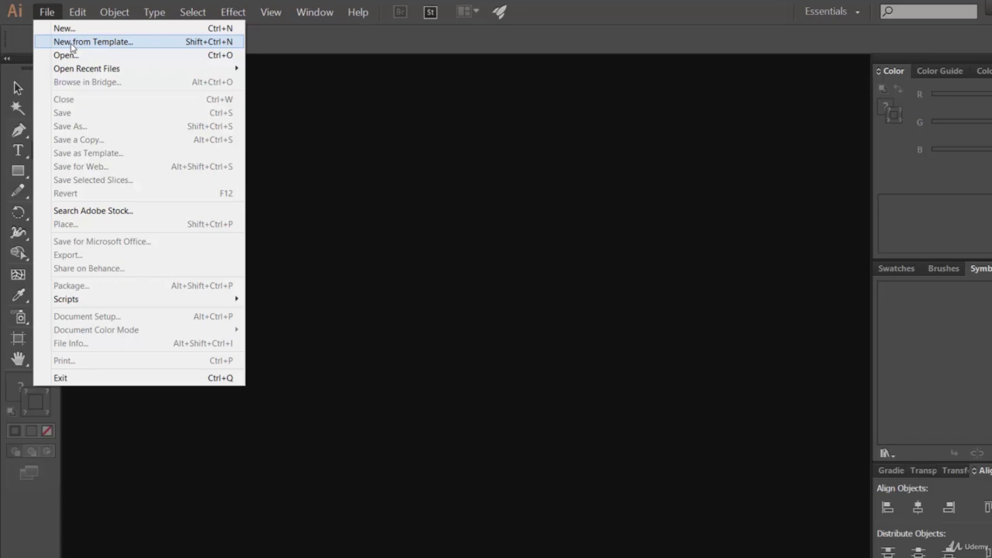
left_click(406, 41)
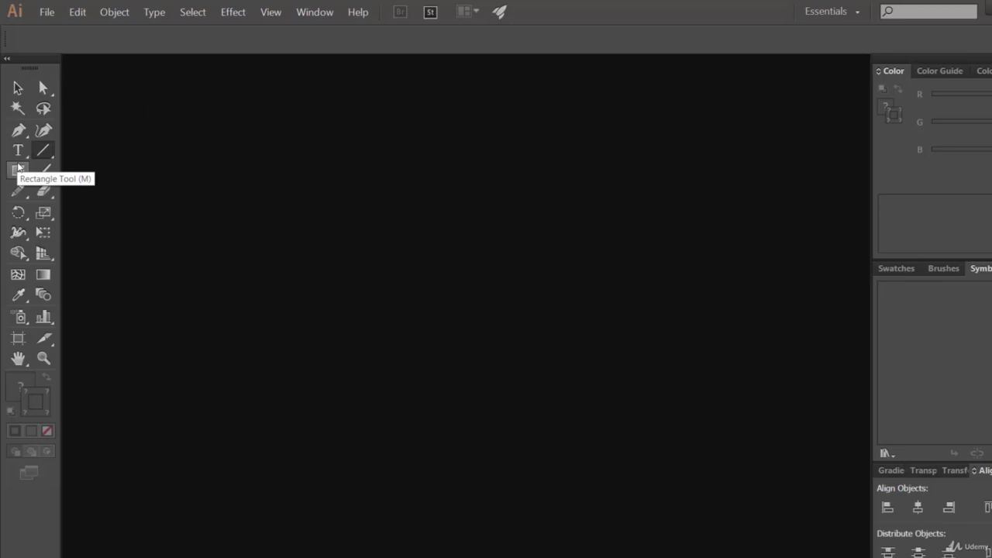
Select the Rectangle Tool in the toolbar
left_click(18, 169)
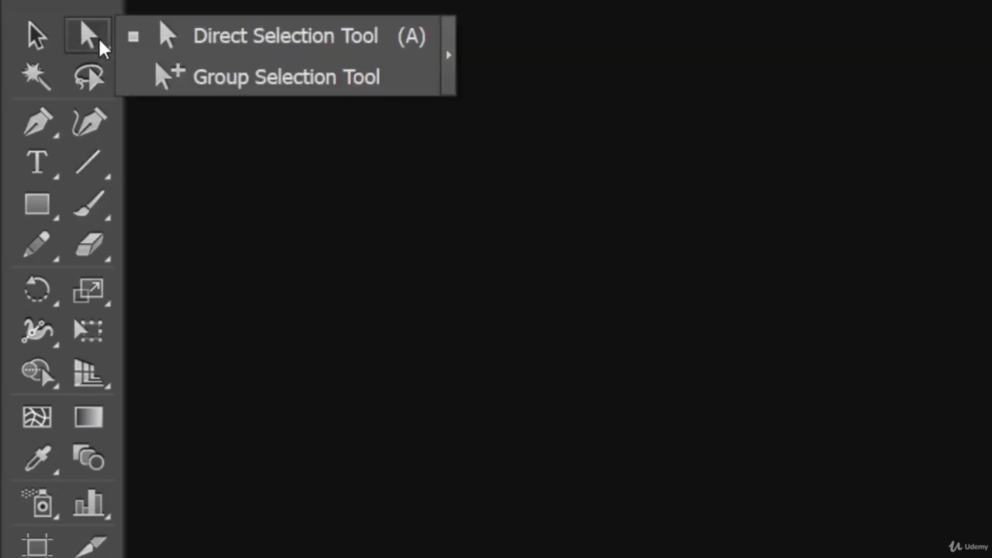
Show the Line Segment flyout with Arc, Spiral, Rectangular Grid and Polar Grid, then close it
left_click(99, 175)
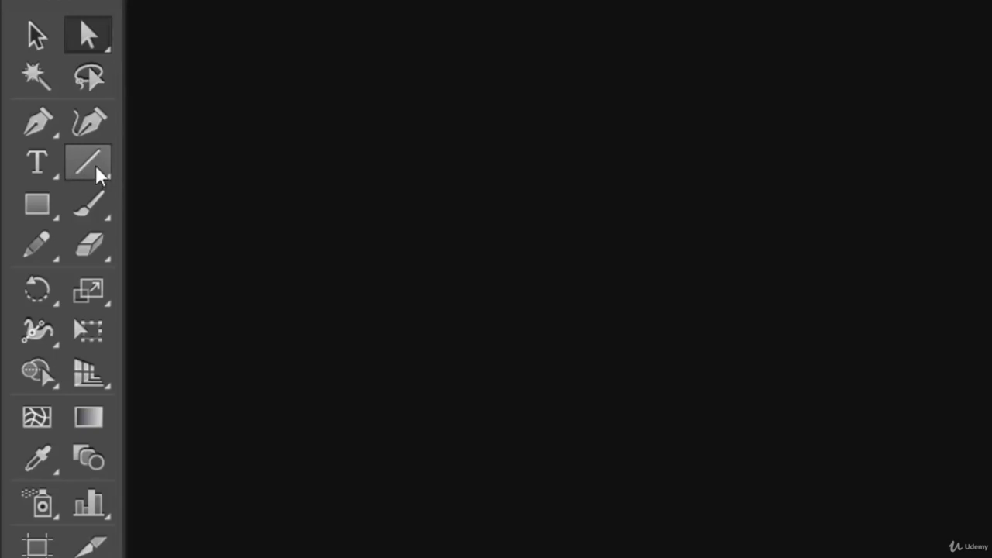
left_click(98, 176)
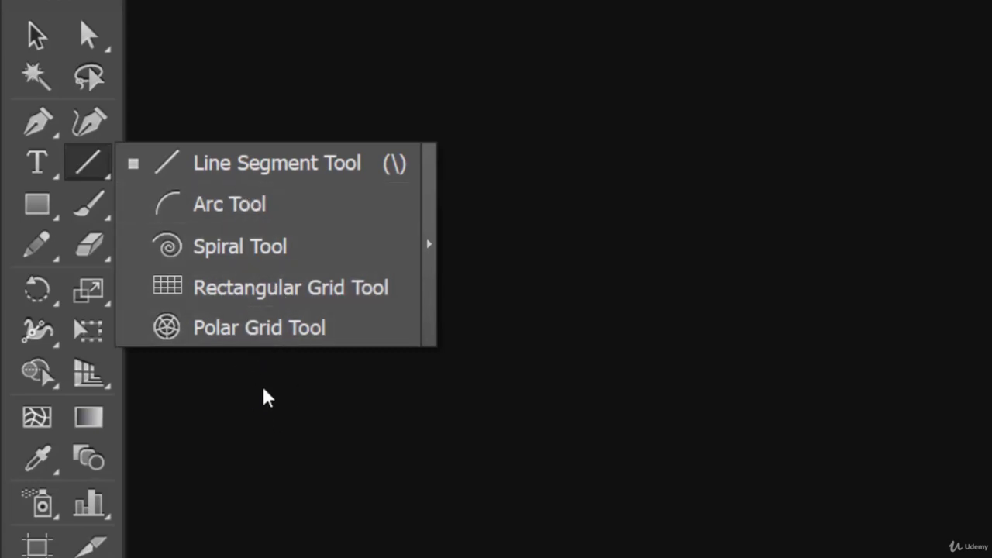
left_click(98, 172)
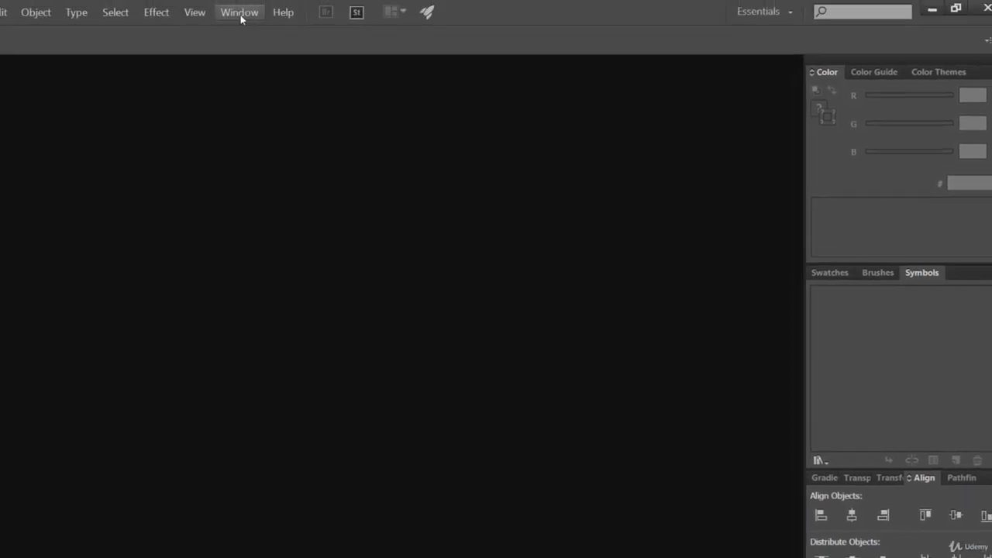
left_click(238, 12)
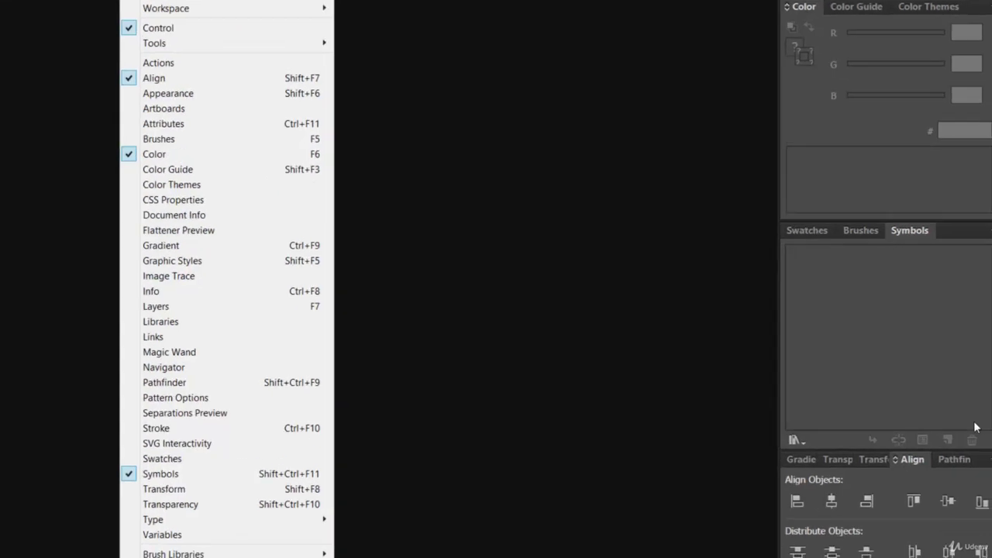
left_click(925, 475)
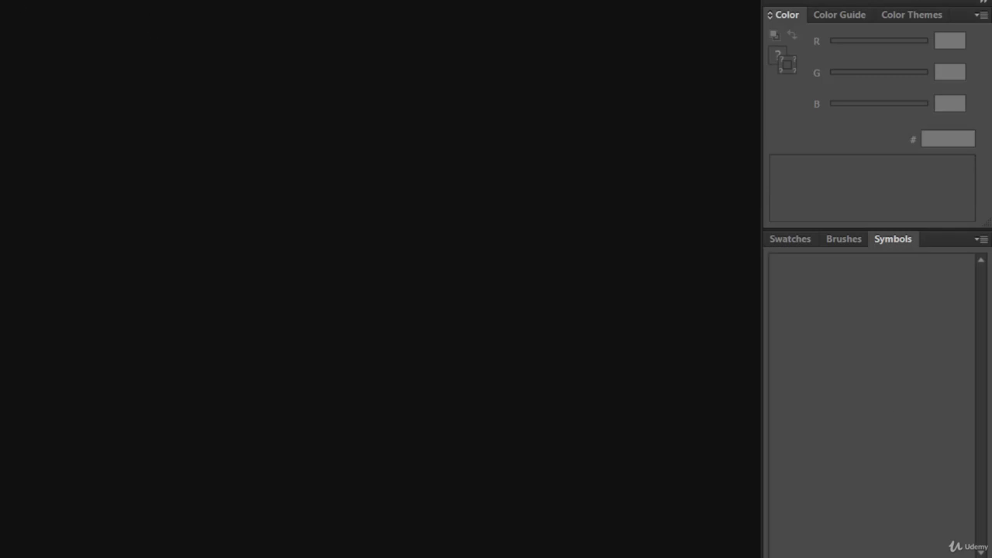
left_click(131, 2)
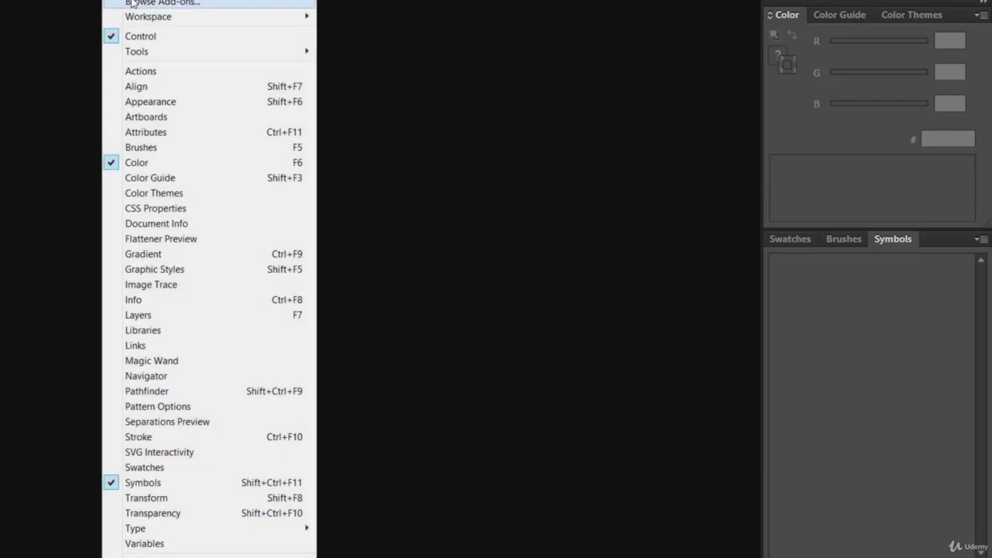
left_click(136, 87)
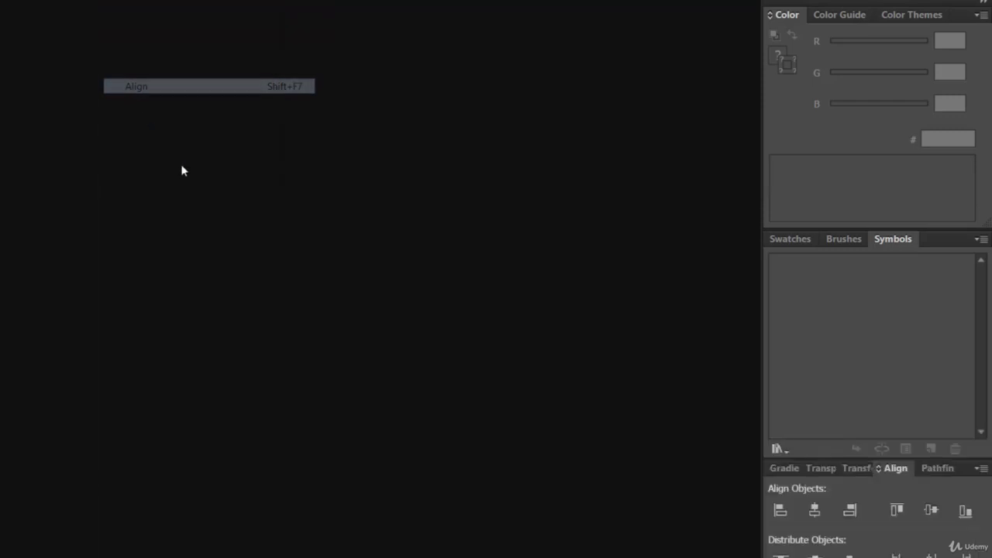